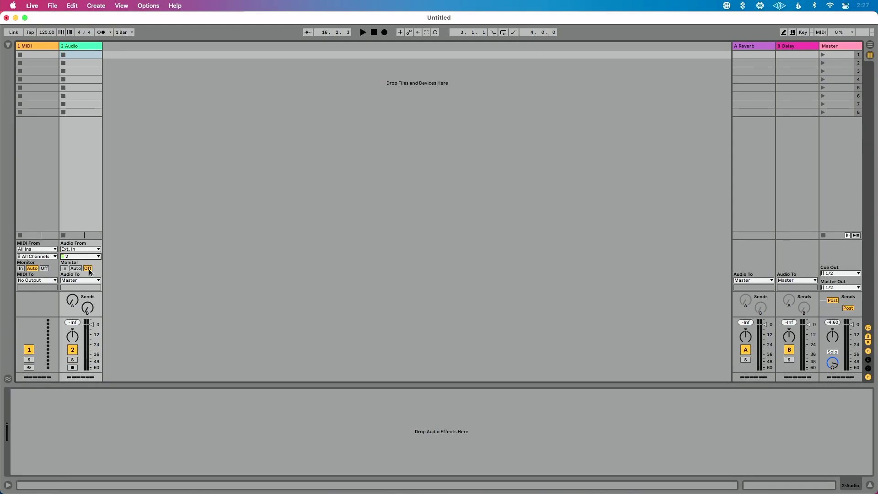
- Set 2 Audio's monitor to In, arm it, record clip 2-Audio 1 in slot one, then deactivate the track
click(64, 269)
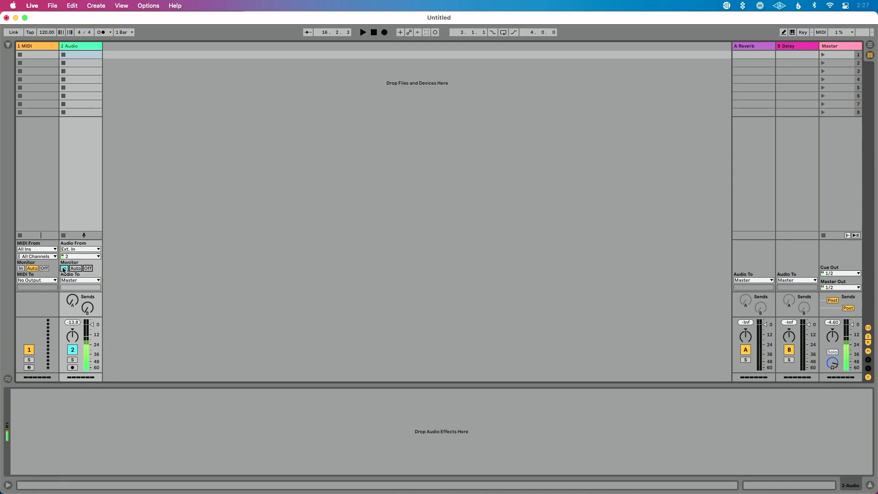
click(75, 353)
click(76, 368)
click(64, 55)
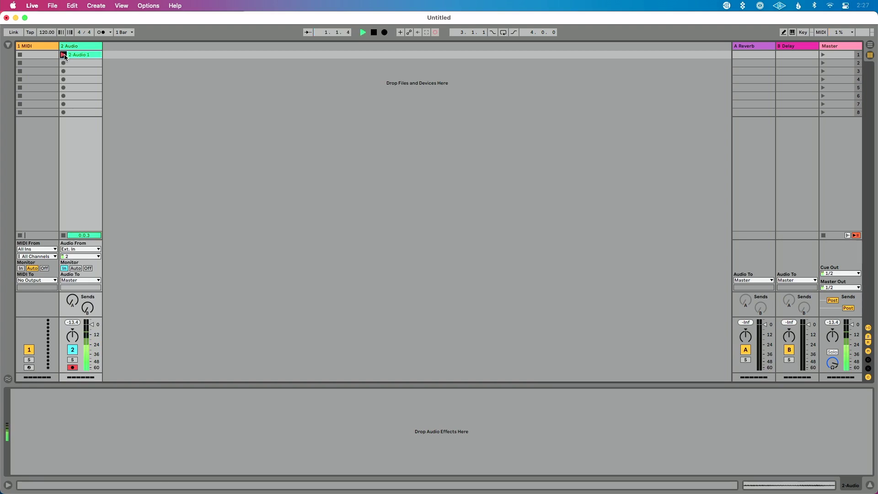
click(65, 55)
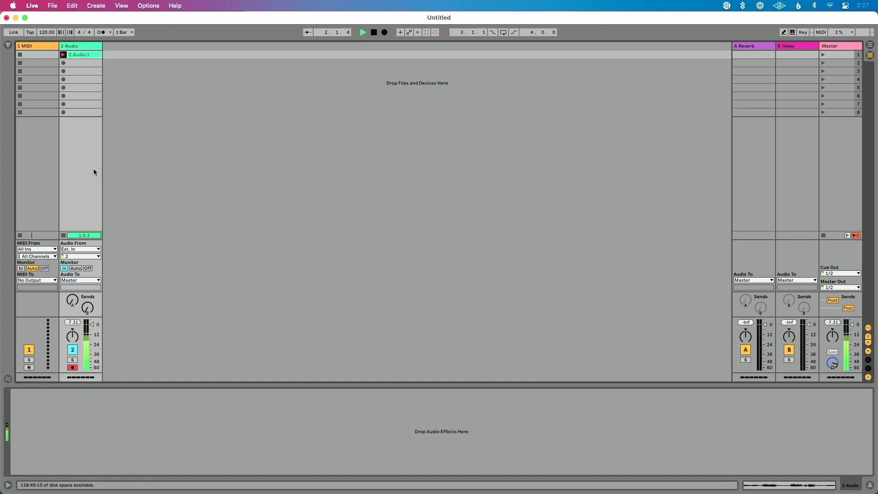
click(74, 351)
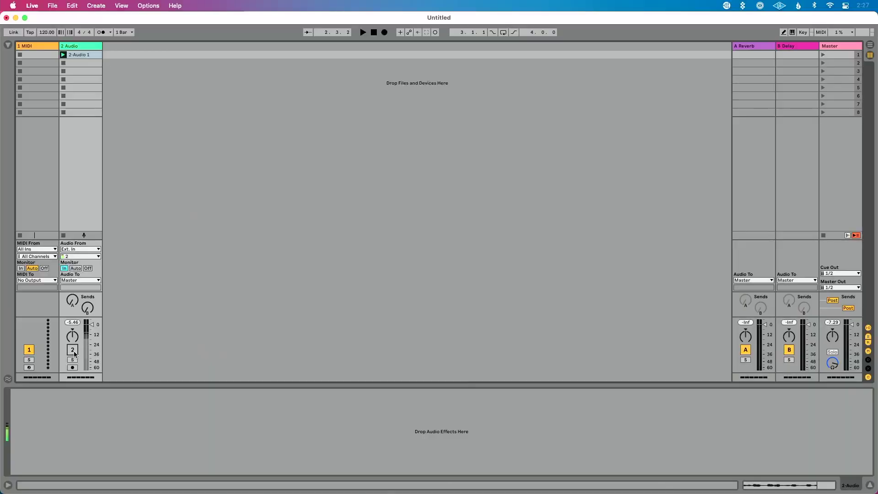
- Reactivate the 2 Audio track and start playback of the set
click(73, 350)
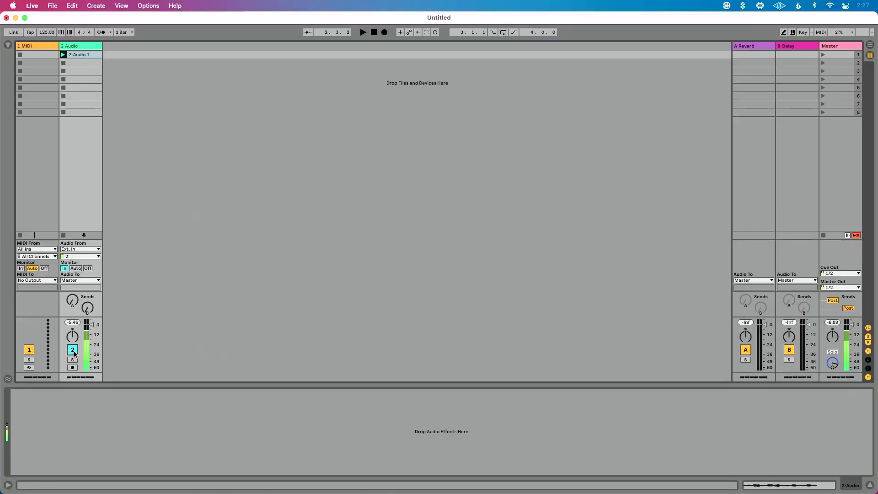
key(space)
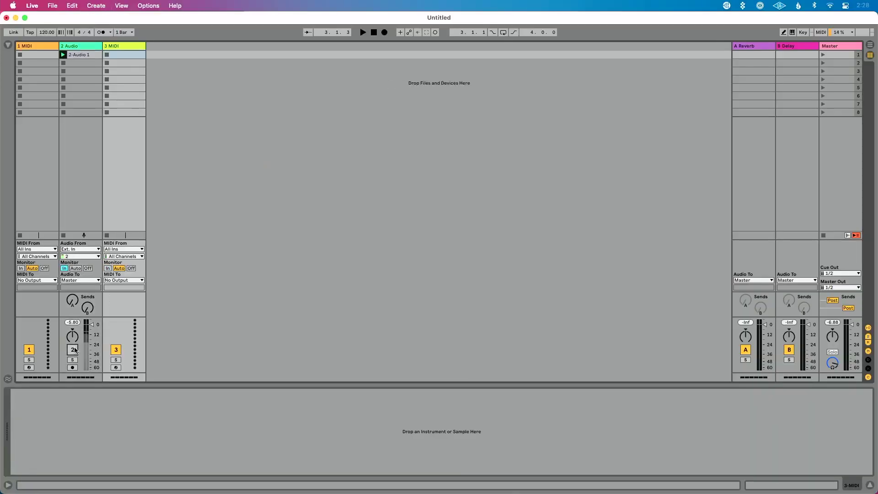
- Rename the 3 MIDI track to Pad
key(super+r)
text(Pad)
key(Return)
- Search the browser for 'ambient pad' in Instruments and select Wavetable's Drifting Ambient Pad preset
click(8, 44)
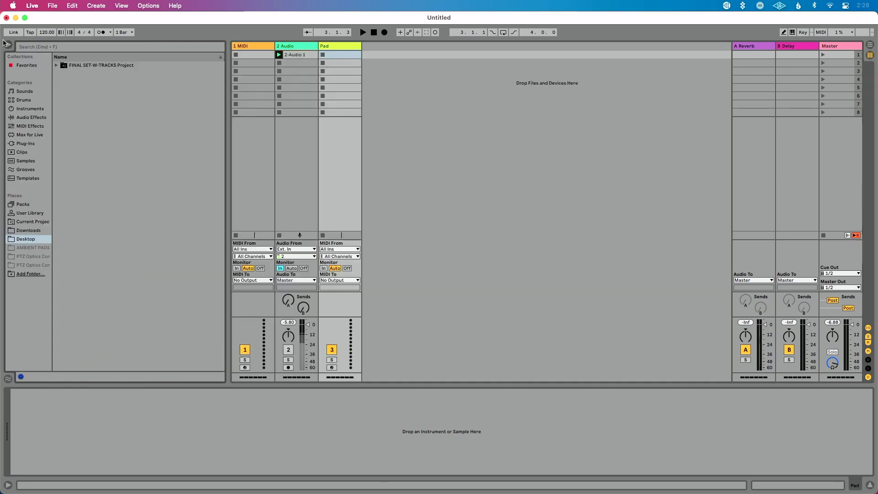
click(51, 47)
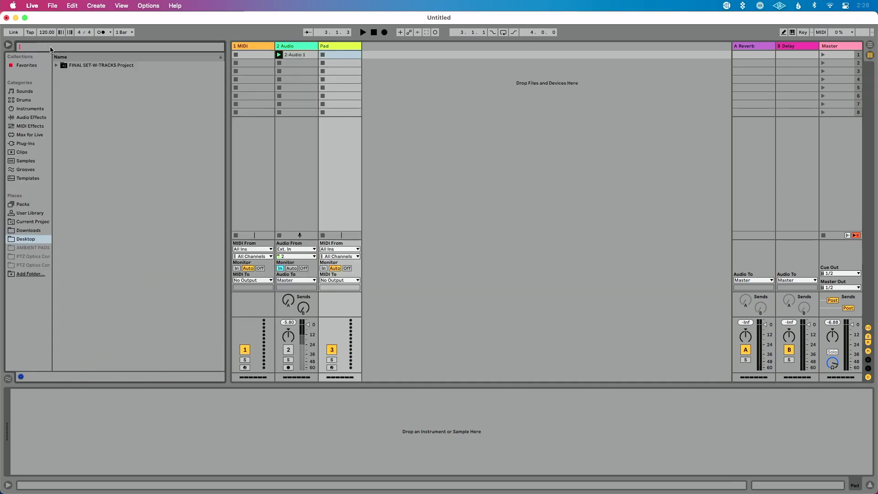
text(ambient)
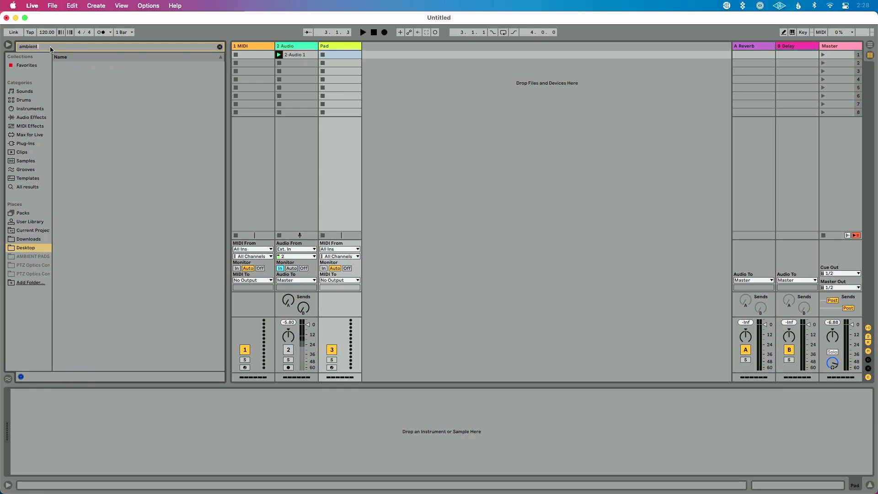
text( pad)
click(32, 109)
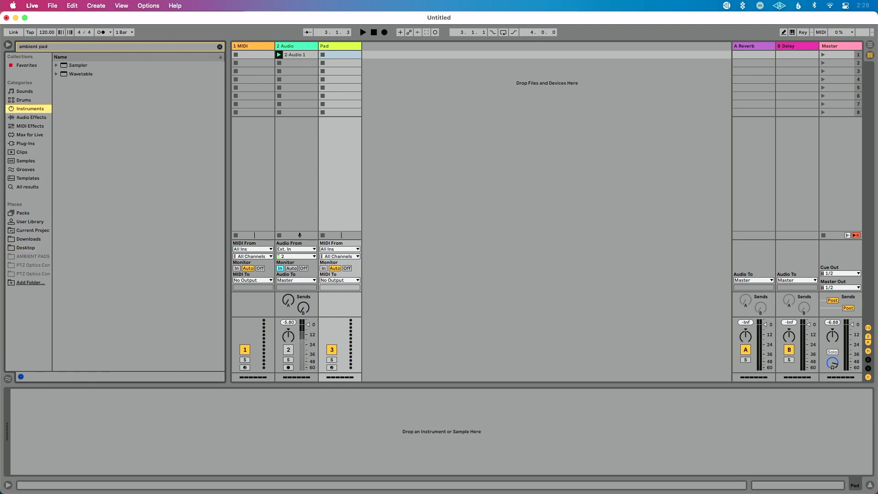
click(57, 73)
click(62, 82)
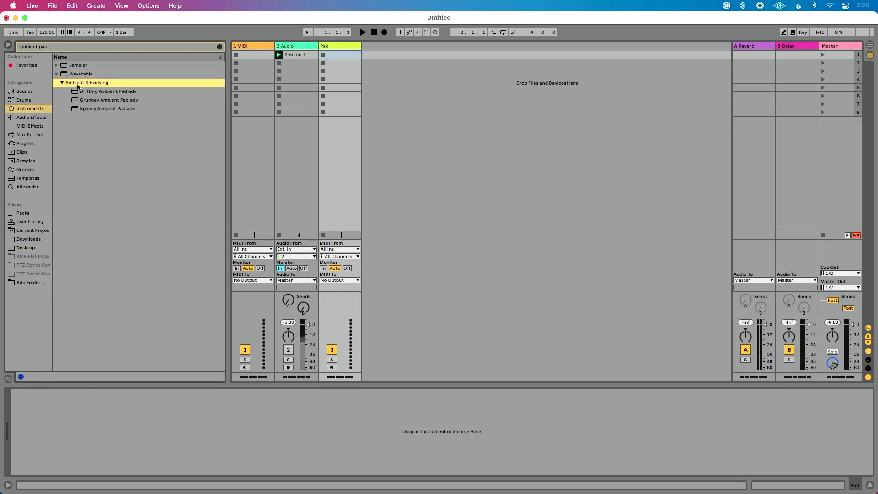
click(83, 91)
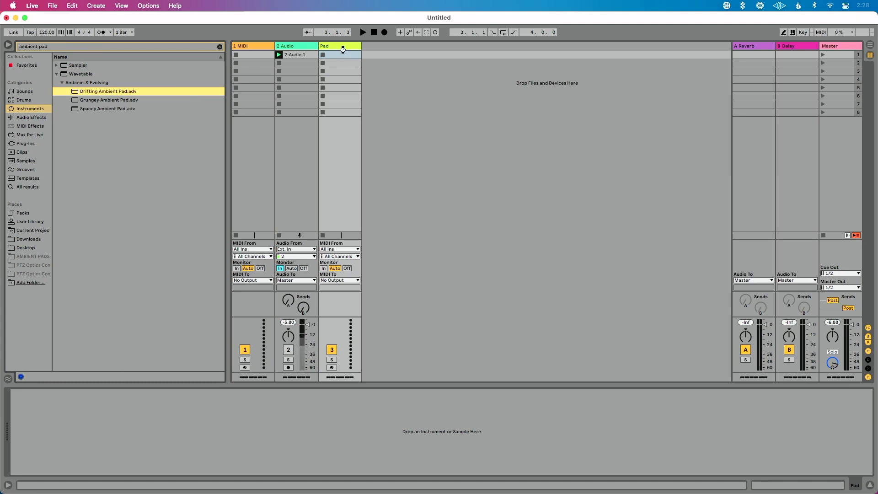
- Load Drifting Ambient Pad onto Pad with monitor In, then delete Pad and 2-Audio 1, and set 2 Audio to Auto
drag(343, 49, 343, 51)
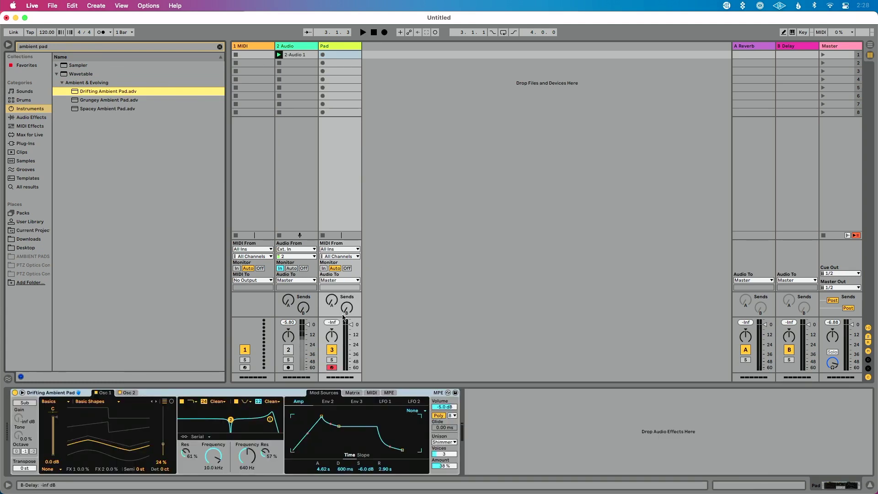
click(323, 268)
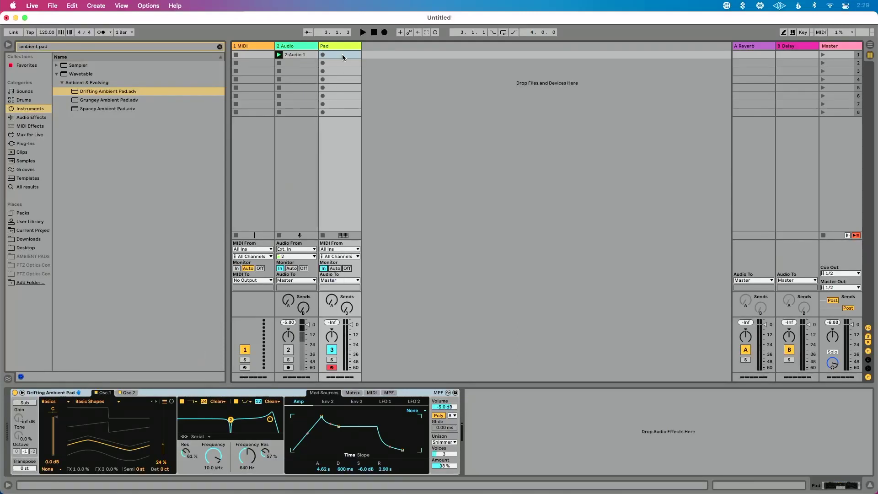
key(Delete)
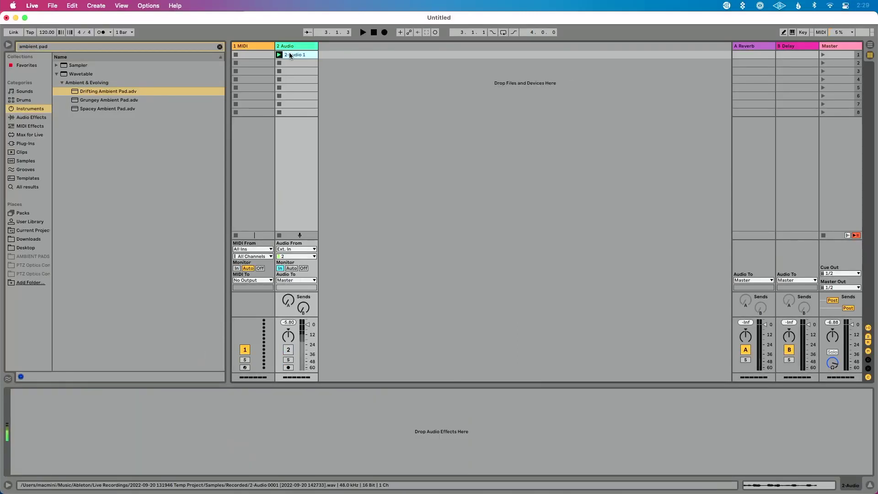
key(Delete)
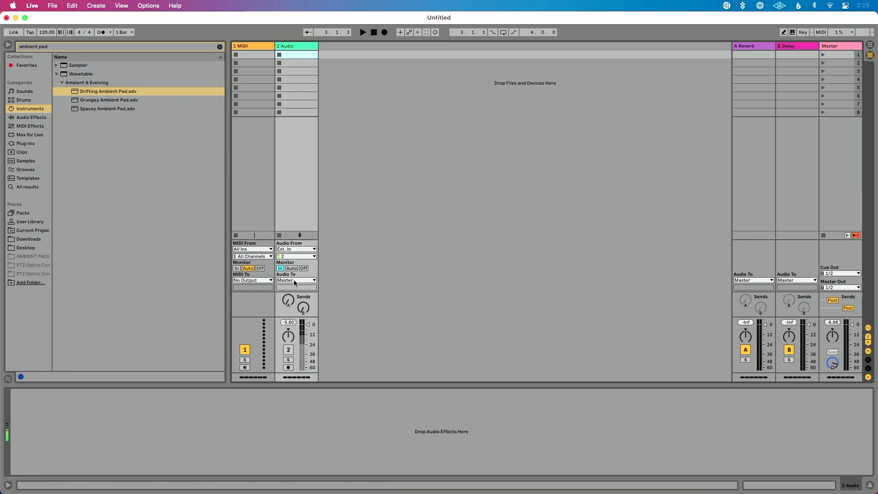
click(292, 268)
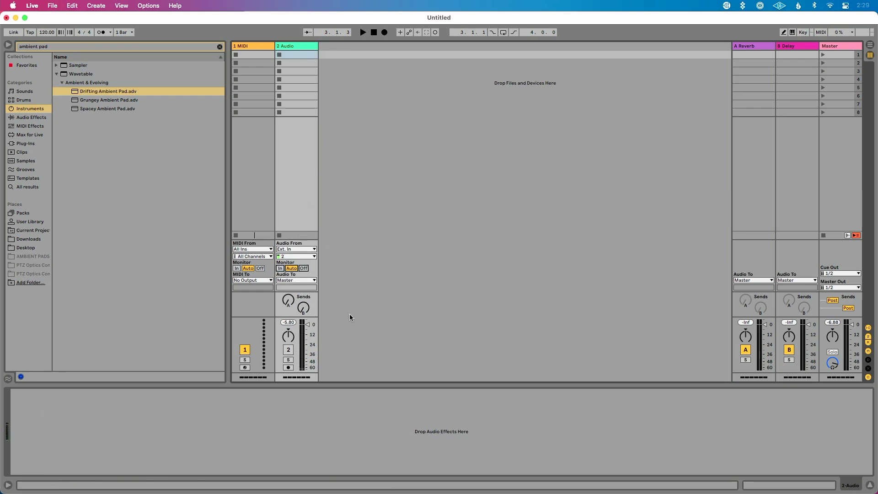
- Reactivate and arm audio track 2, then record clip 2-Audio 2 into its first slot
click(286, 351)
click(288, 367)
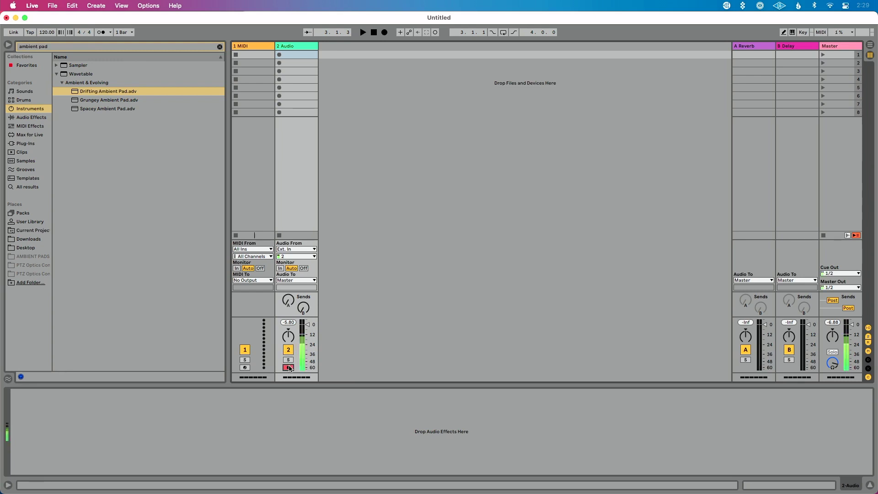
click(278, 55)
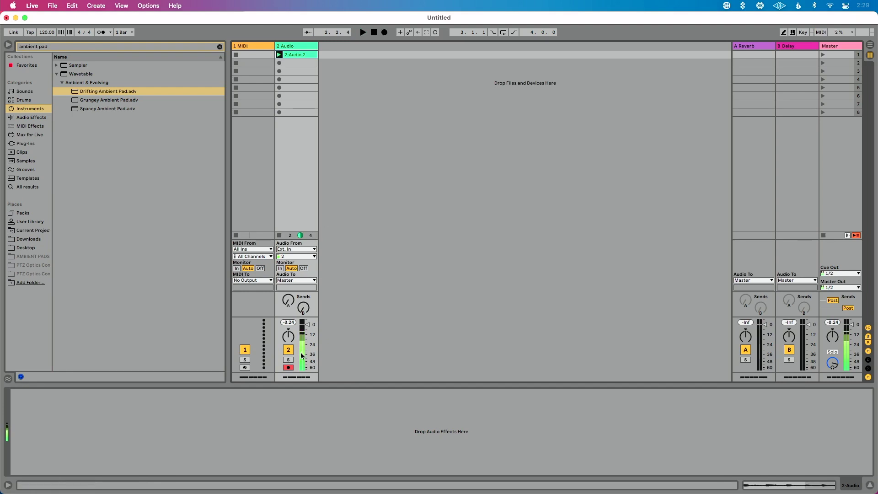
- Turn off record-arm on audio track 2 while 2-Audio 2 keeps looping
click(290, 368)
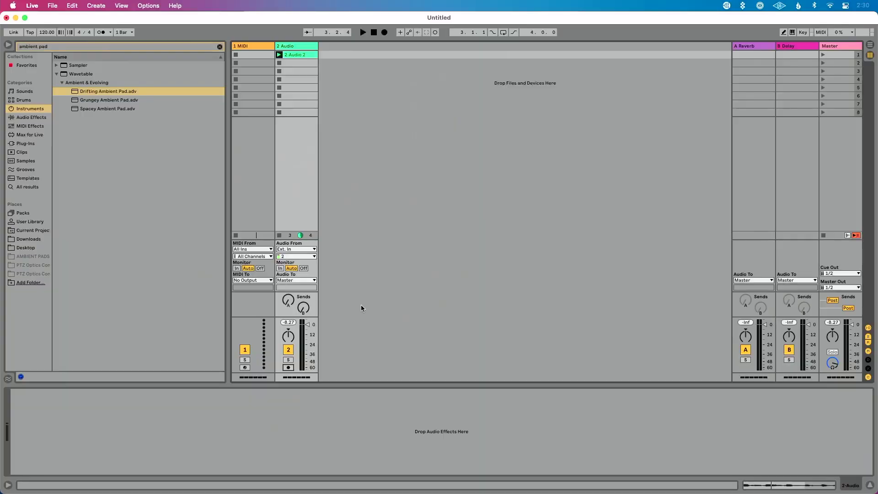
- Delete clip 2-Audio 2, re-arm track 2 and record 2-Audio 3 into the first slot
key(Delete)
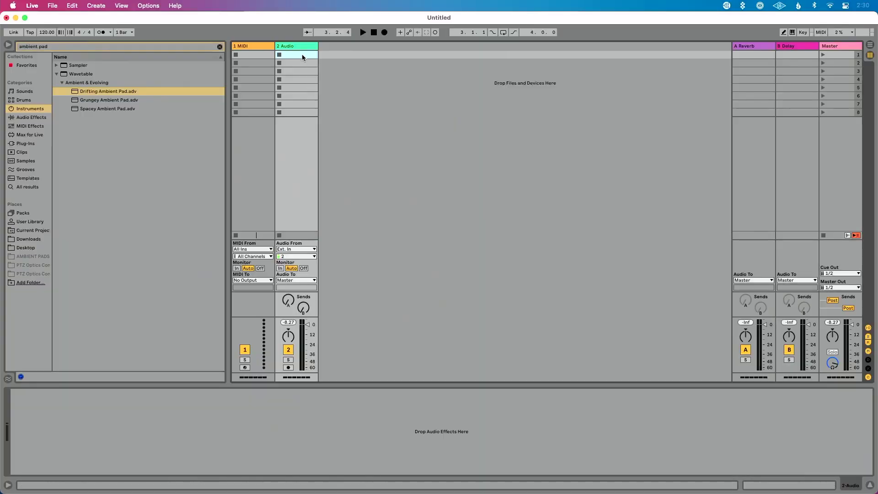
click(289, 368)
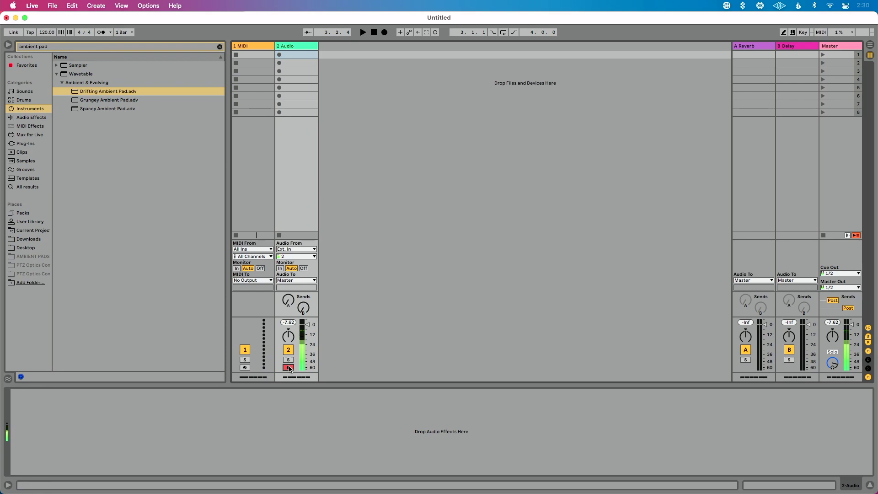
click(279, 55)
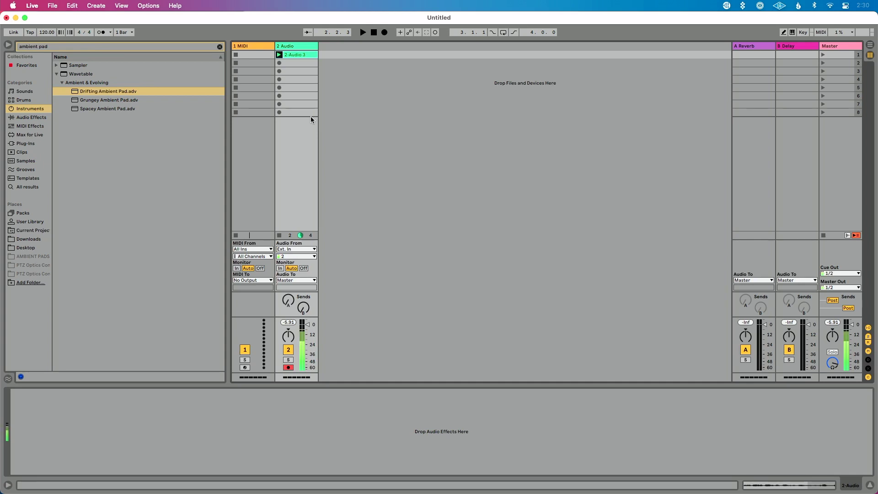
- Restart the transport so the 2-Audio 3 take plays from the beginning
key(space)
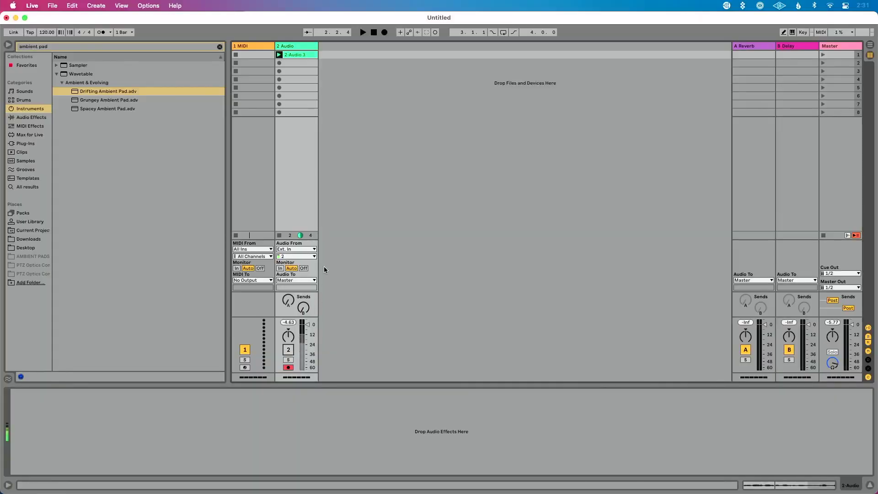
- Delete 2-Audio 3, set track 2's monitoring to Off, reactivate and re-arm it, and raise volume to -4.06
key(Delete)
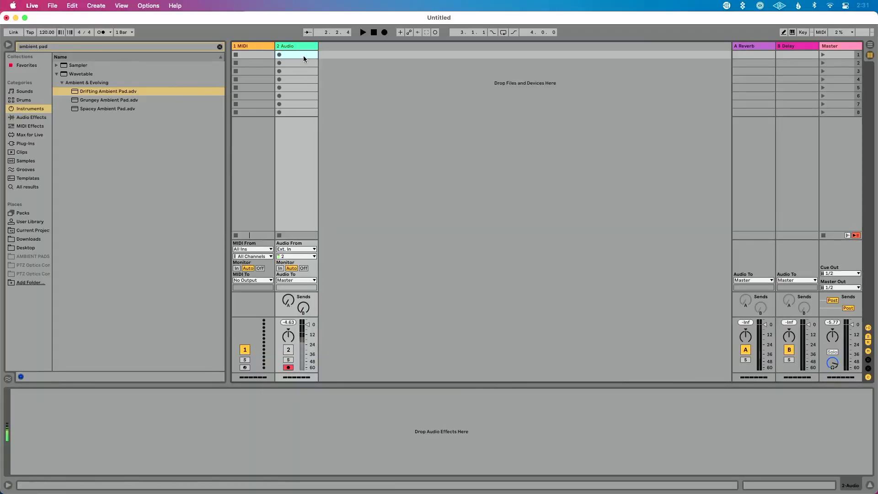
click(304, 268)
click(289, 367)
click(289, 350)
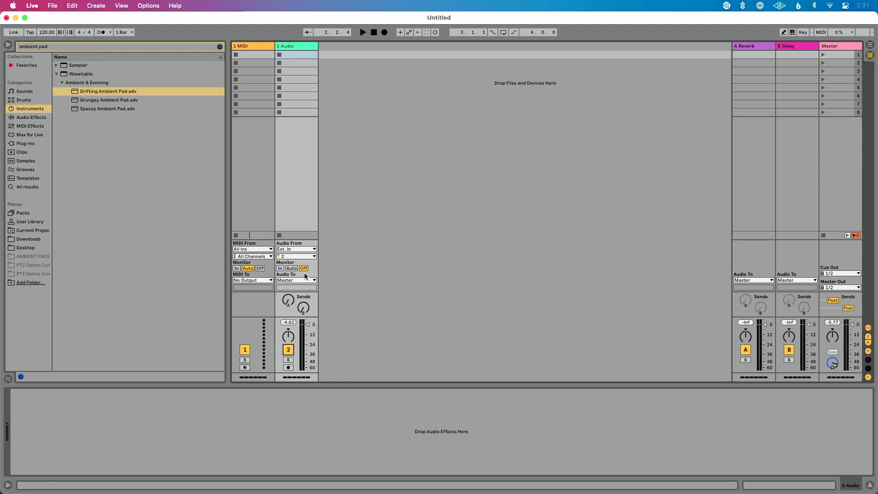
click(288, 367)
drag(303, 350, 303, 343)
- Record a short 2-Audio 4 take in the first slot with monitoring Off, then replay it
click(279, 54)
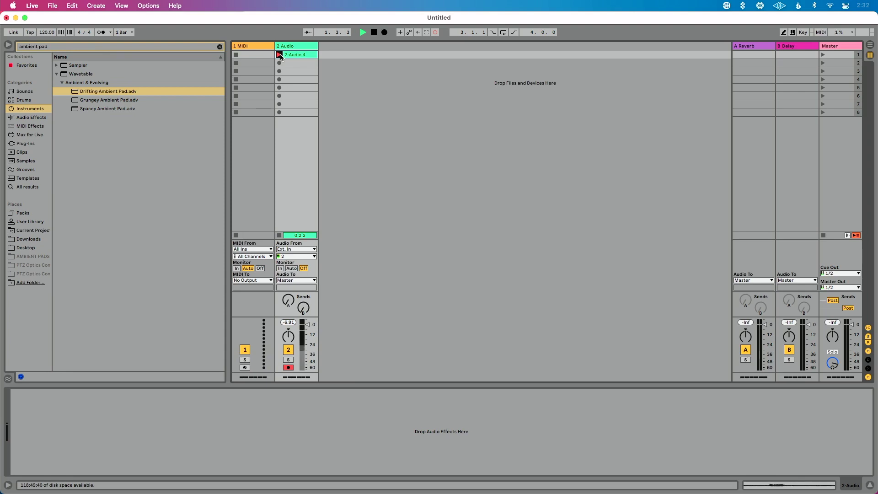
click(279, 54)
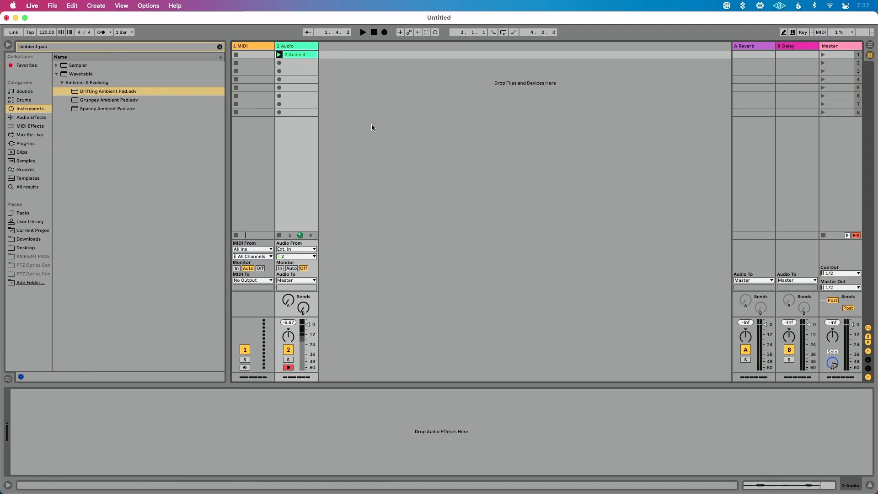
key(space)
key(space)
- Delete the 2-Audio 4 take, add Reverb from Audio Effects to the 2 Audio track, and select its Dry/Wet control
key(Delete)
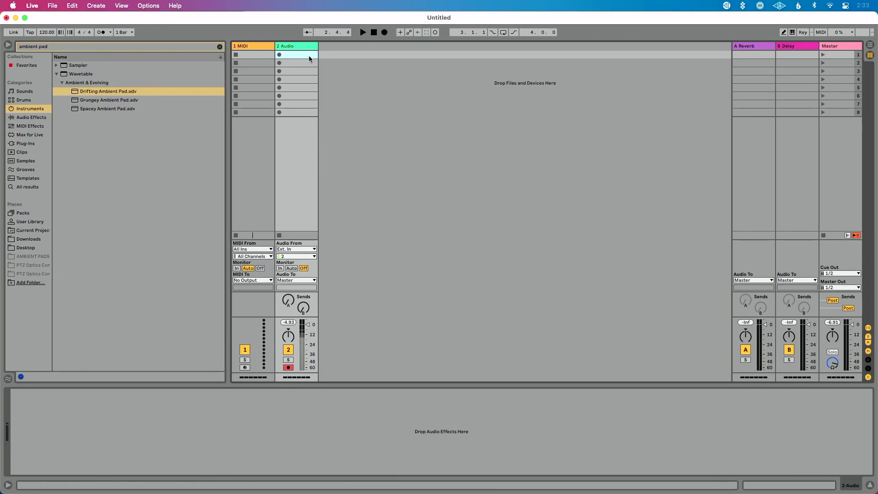
click(44, 117)
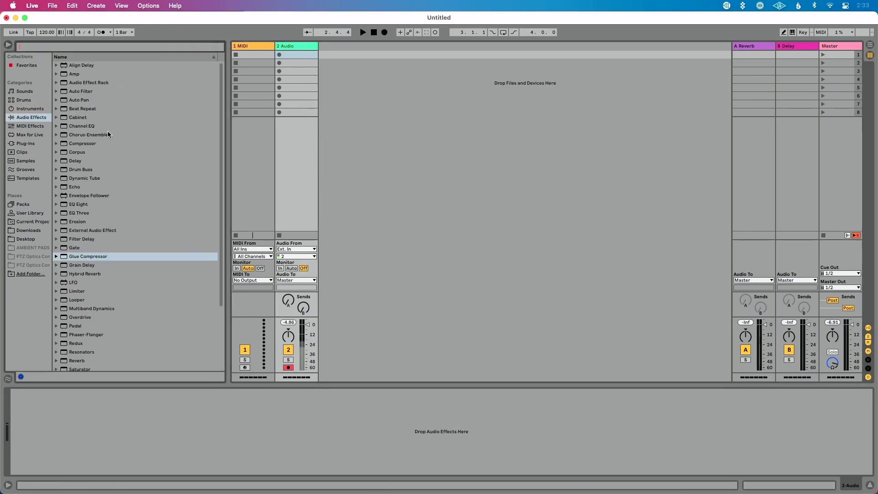
scroll(108, 131, down, 5)
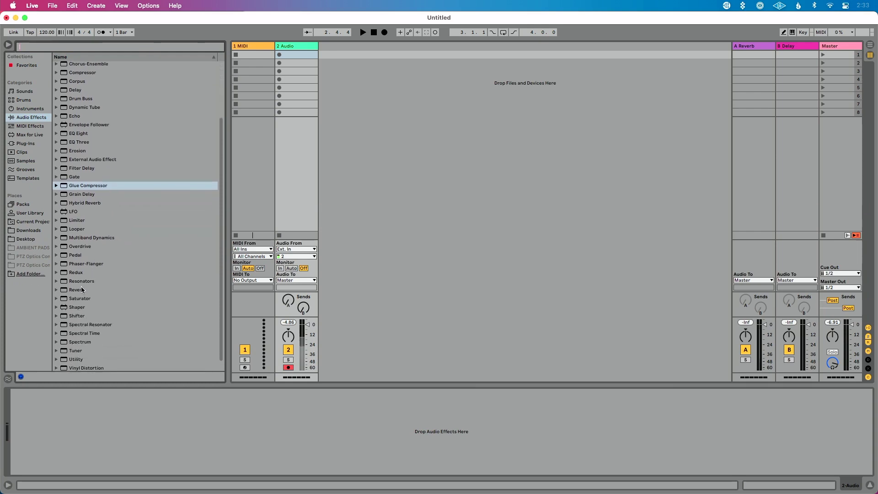
drag(88, 290, 171, 190)
drag(302, 65, 300, 64)
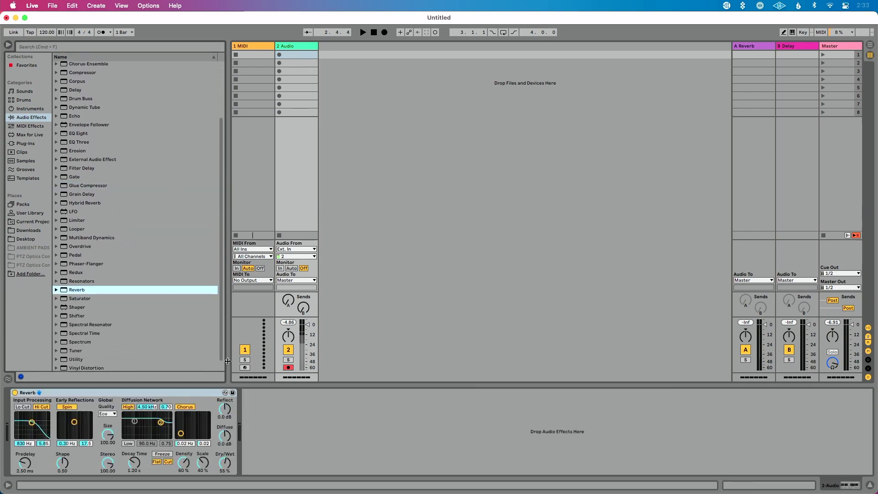
click(222, 472)
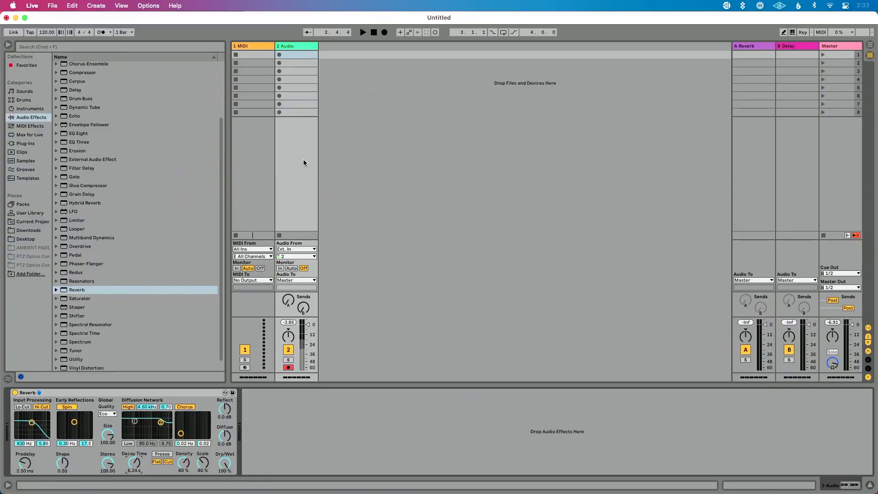
- Start recording the 2-Audio 5 take in track 2's first slot through the Reverb
click(279, 55)
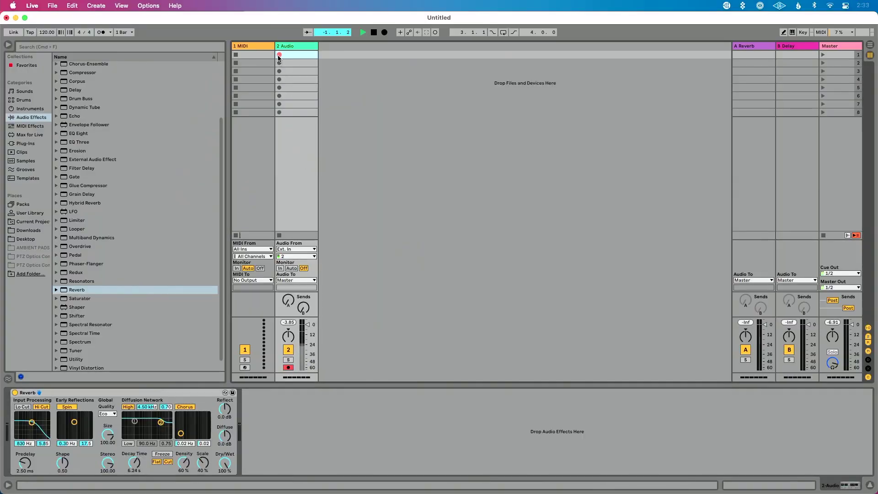